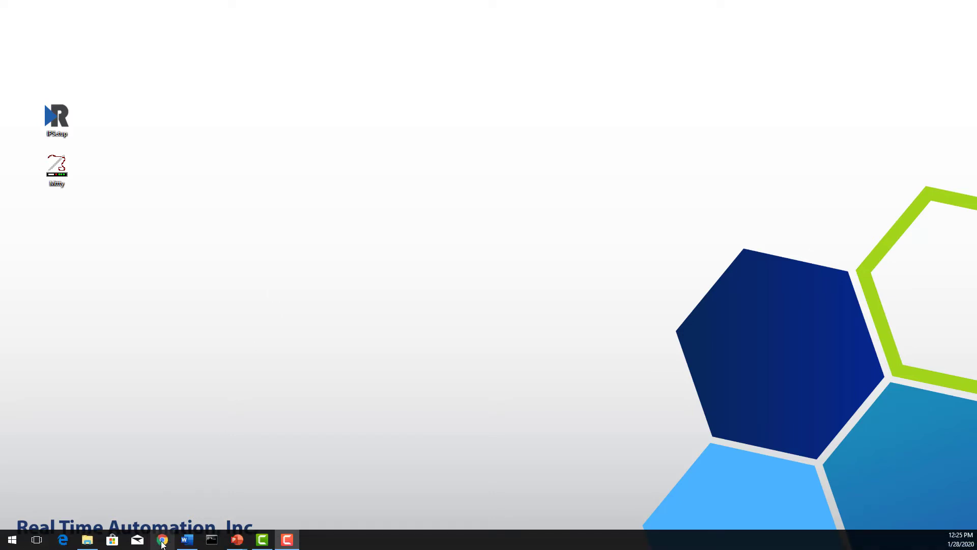
# - Load rtautomation.com in a new browser window
pyautogui.click(162, 542)
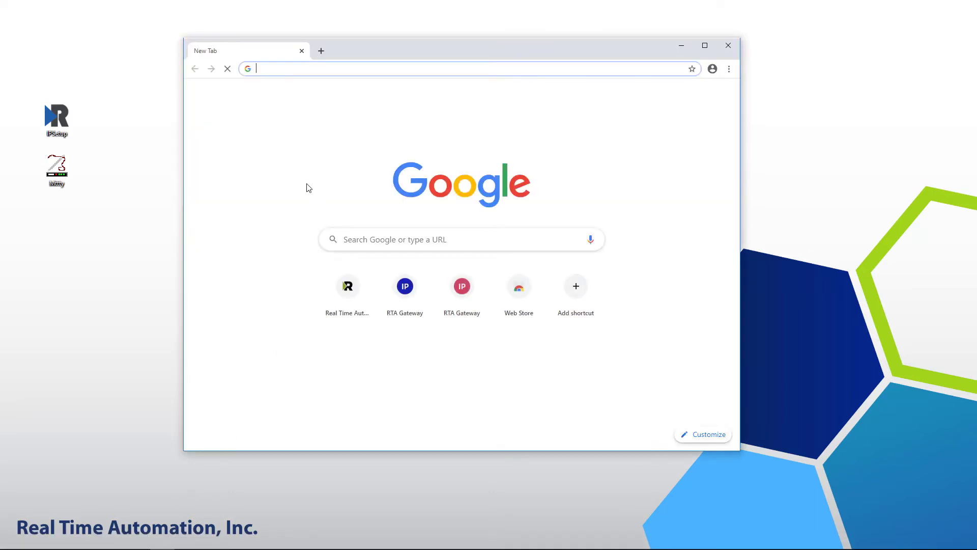
pyautogui.write('rt')
pyautogui.press('Return')
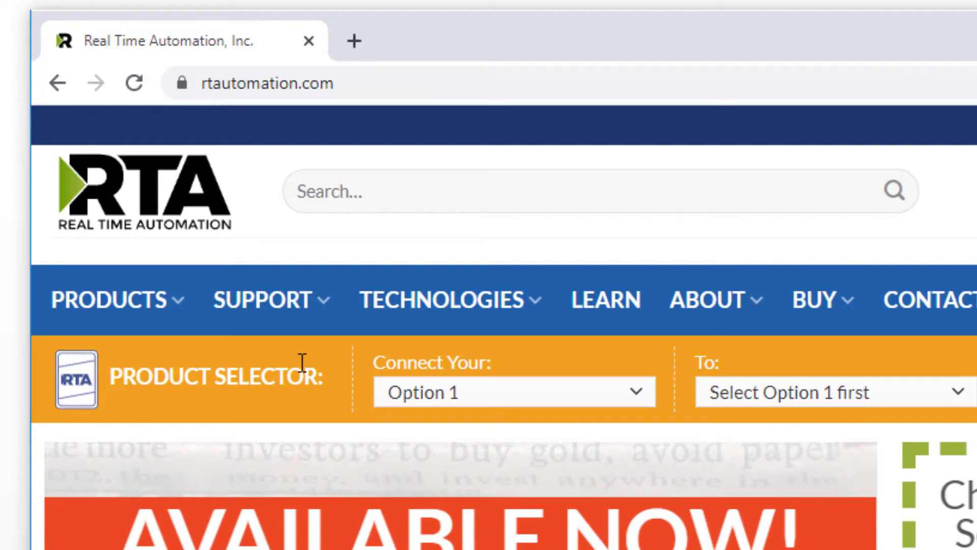
# - Go to SUPPORT > 460 Tools and cancel the duplicate Mttty.exe download
pyautogui.moveTo(266, 311)
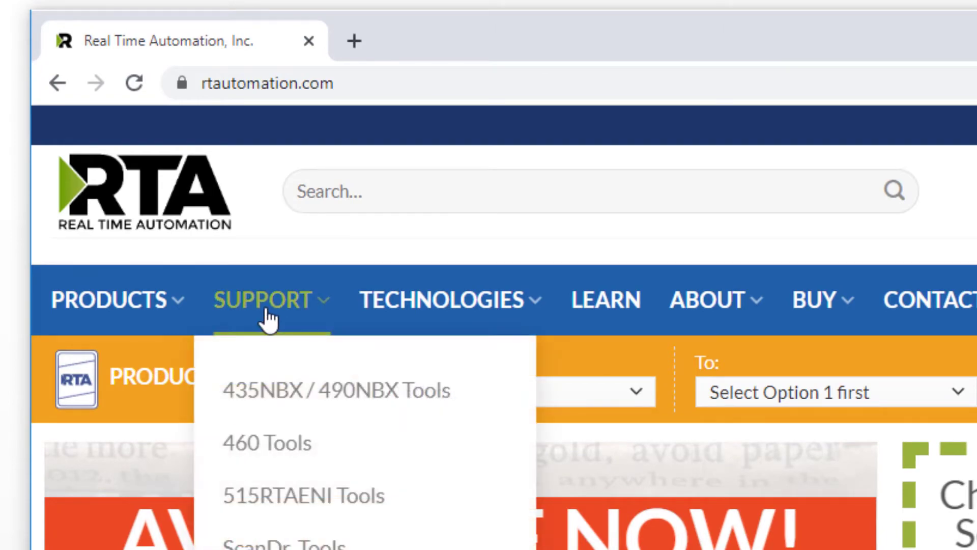
pyautogui.click(269, 443)
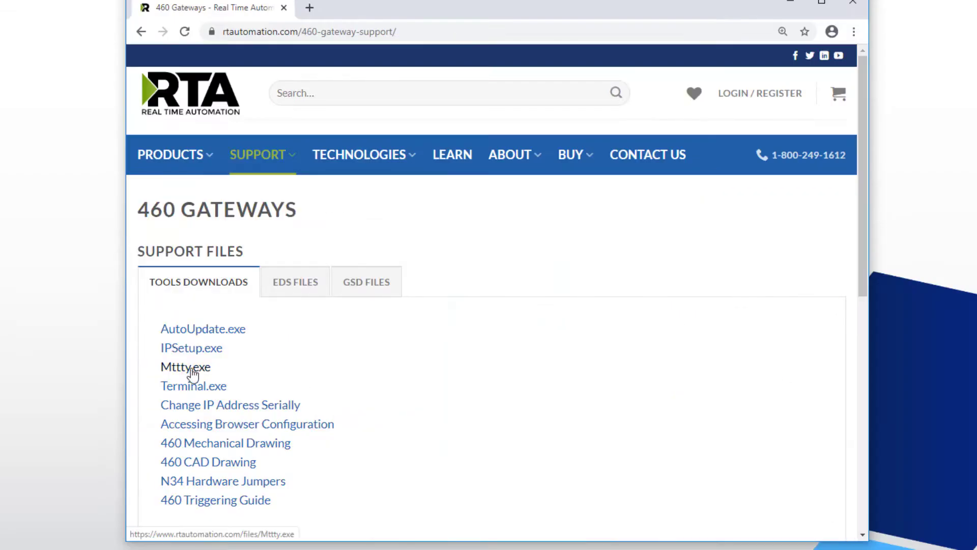
pyautogui.click(192, 374)
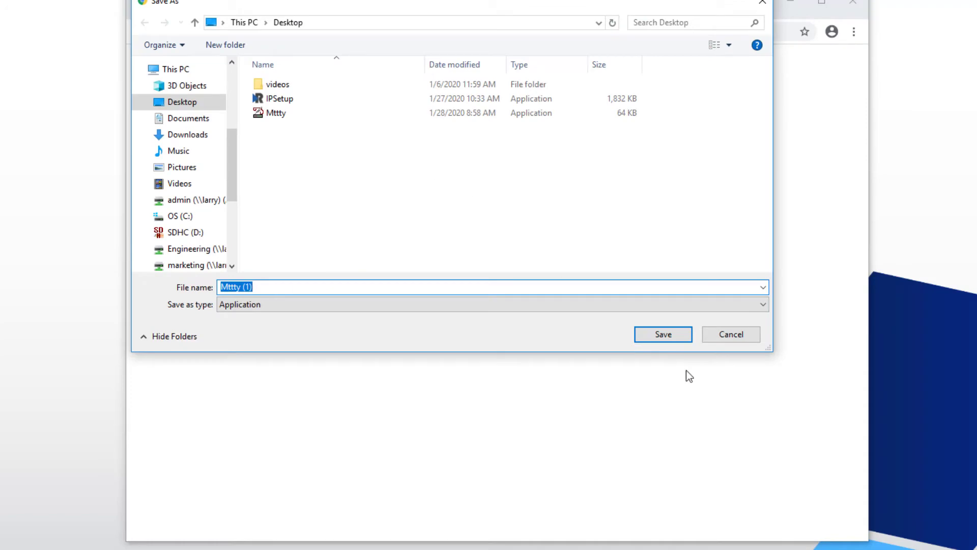
pyautogui.click(720, 337)
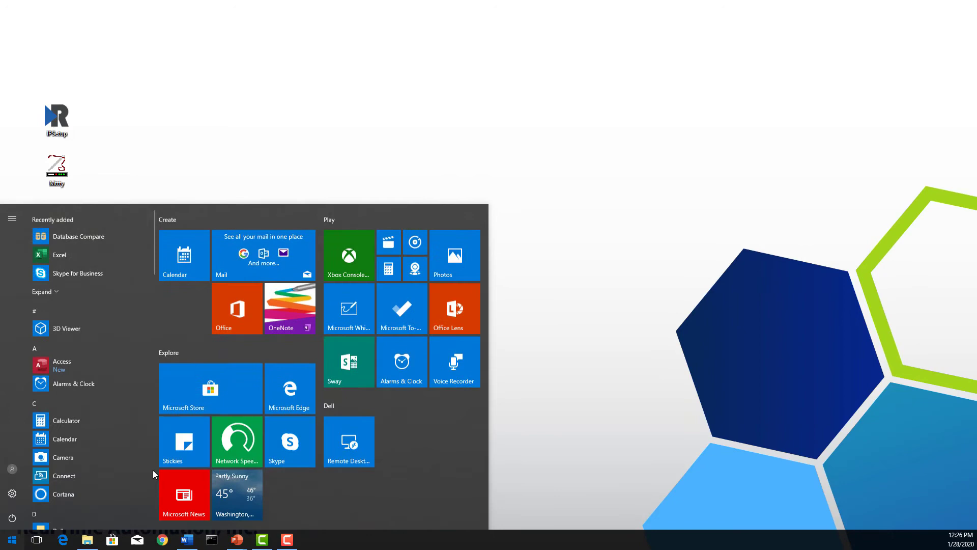
# - Open Device Manager and select the Prolific USB-to-Serial Comm Port under Ports (COM3)
pyautogui.click(154, 469)
pyautogui.write('device mana')
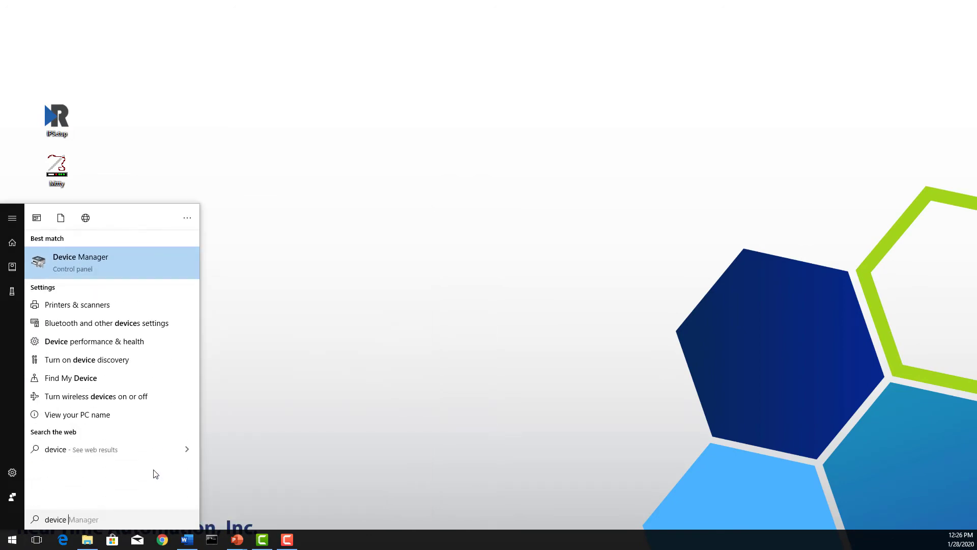
pyautogui.press('Return')
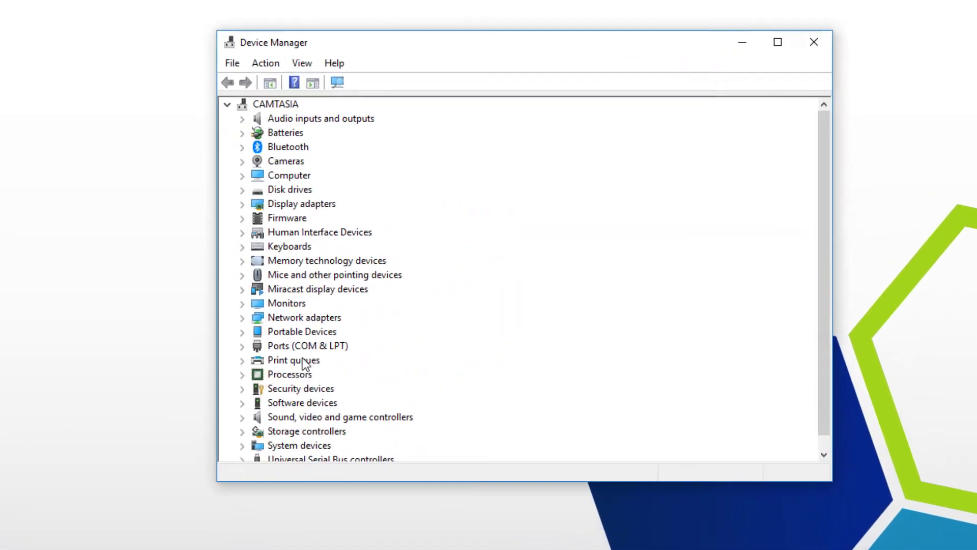
pyautogui.click(160, 372)
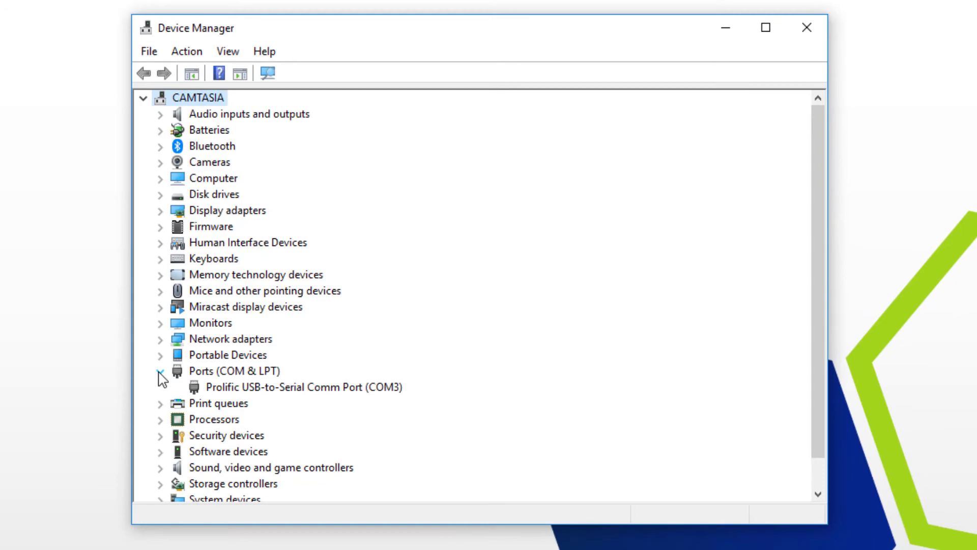
pyautogui.click(342, 388)
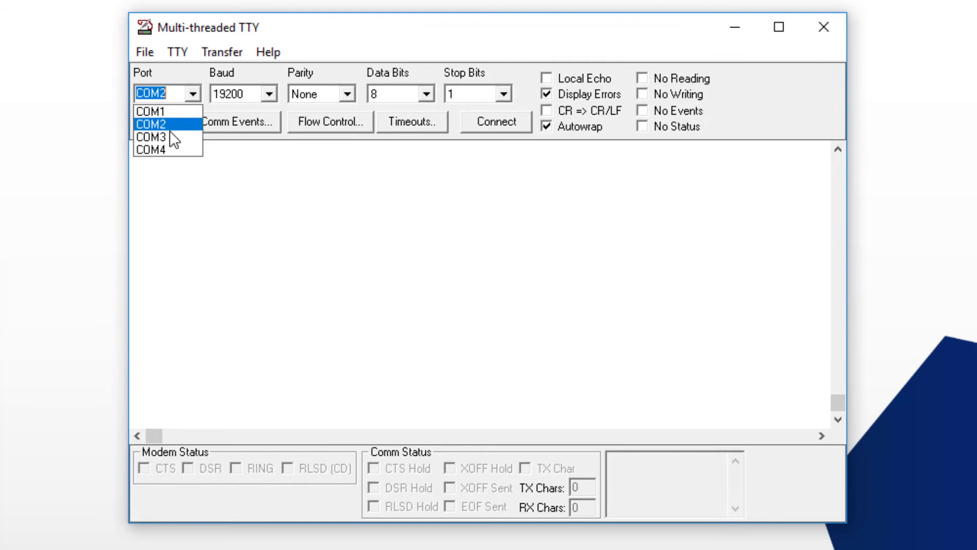
# - Set the port to COM3 and the baud rate to 115200
pyautogui.click(167, 135)
pyautogui.click(269, 94)
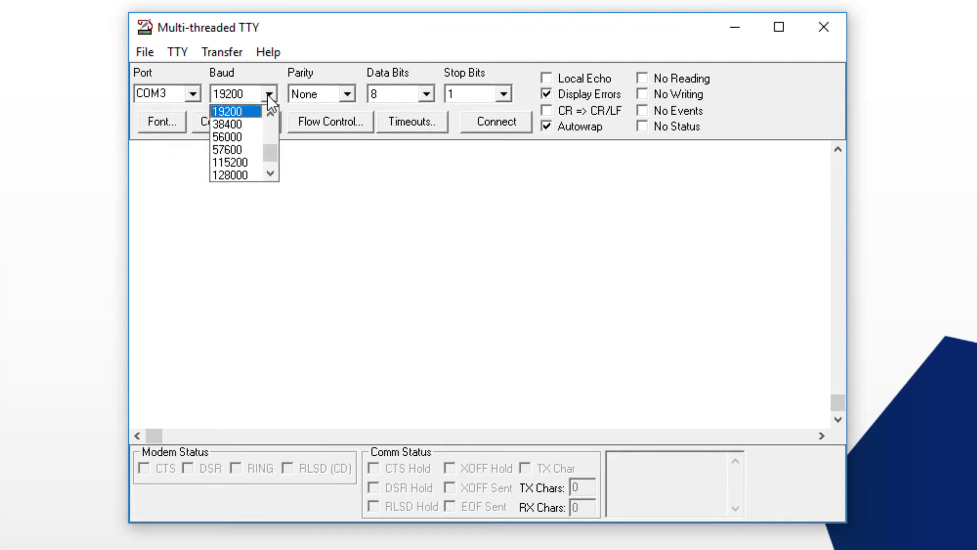
pyautogui.click(233, 162)
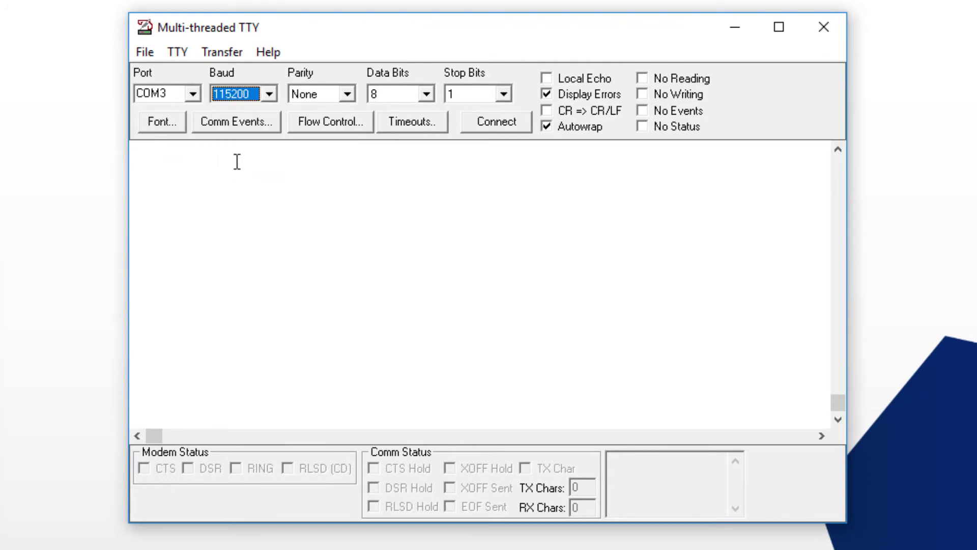
# - Set the terminal font size to 14
pyautogui.click(164, 122)
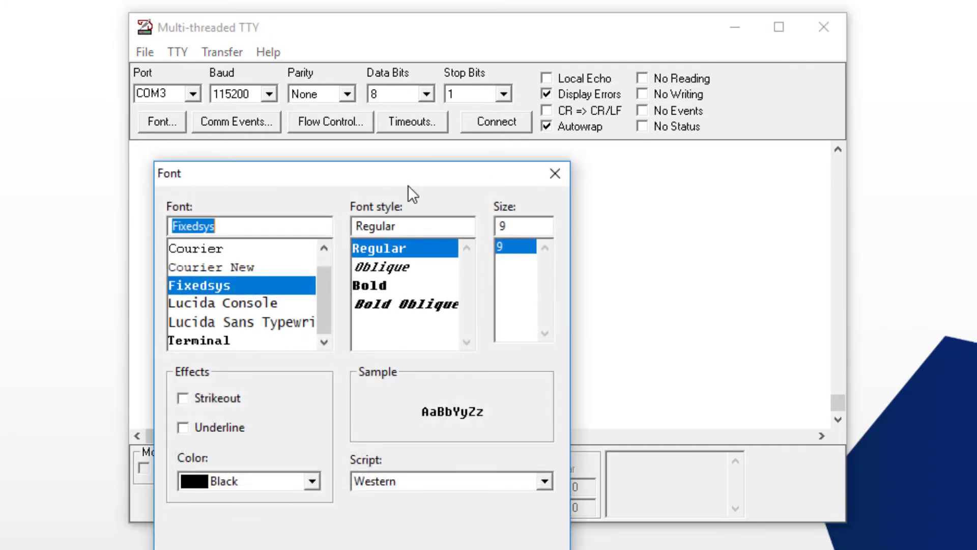
pyautogui.press('Tab')
pyautogui.press('Tab')
pyautogui.write('14')
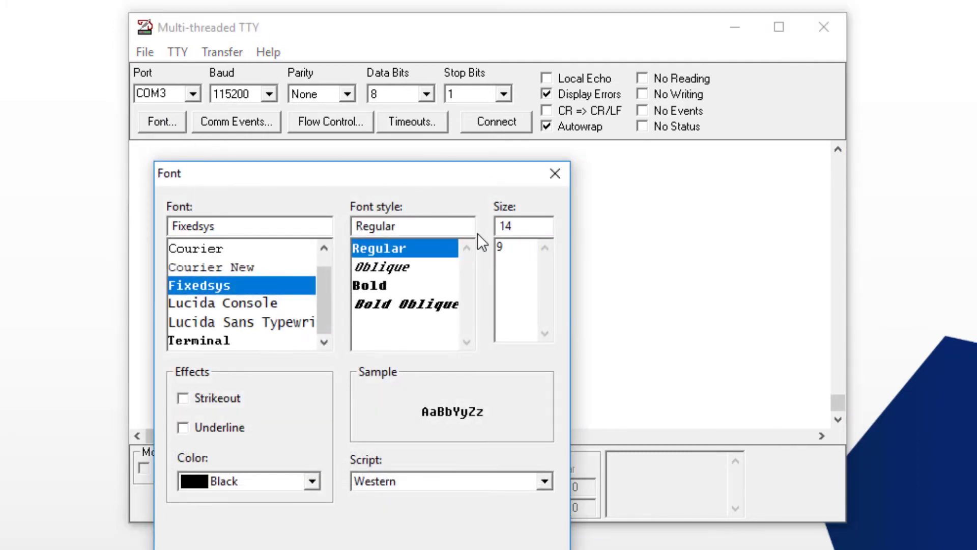
pyautogui.press('Return')
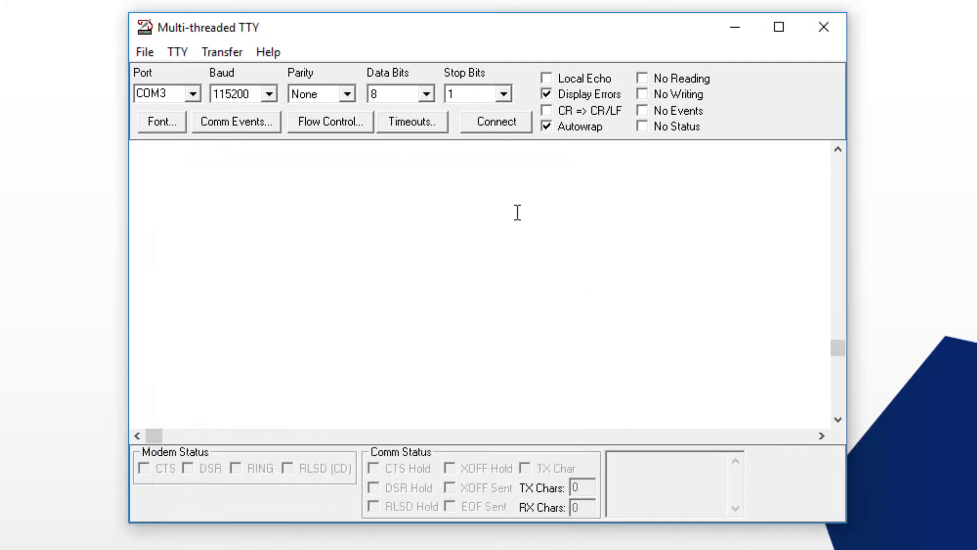
# - Connect to the gateway and run setup at the nb> prompt to list its network settings
pyautogui.click(506, 123)
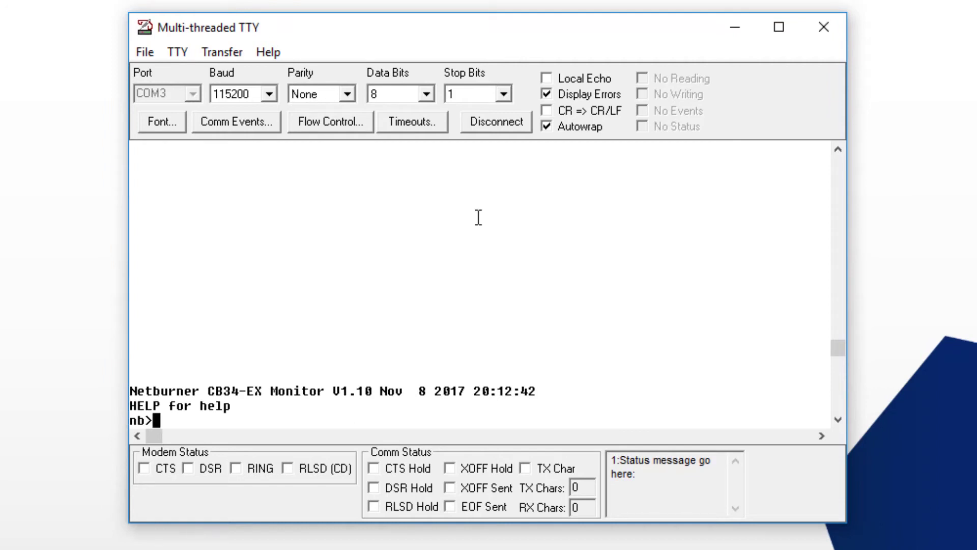
pyautogui.write('setup')
pyautogui.press('Return')
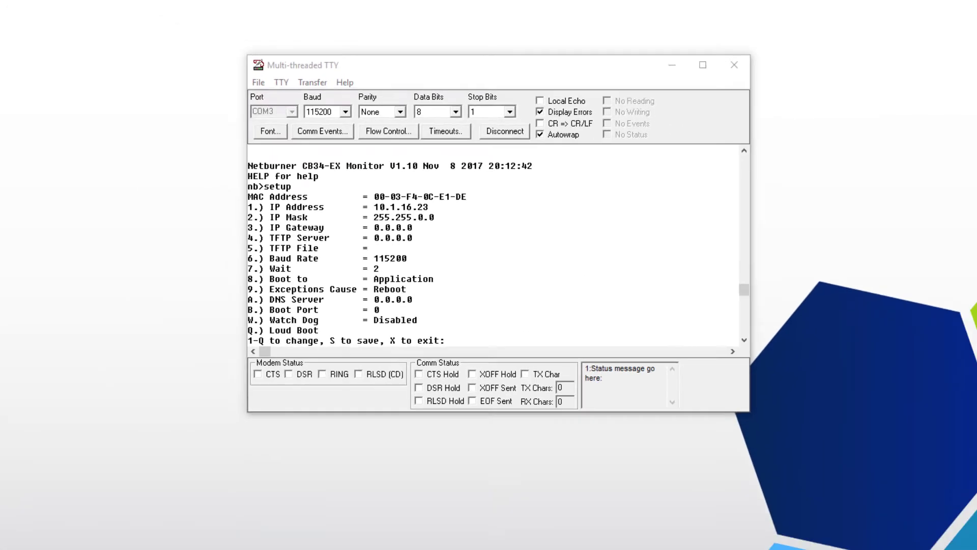
# - Open the list of network adapters from the network status settings
pyautogui.click(11, 540)
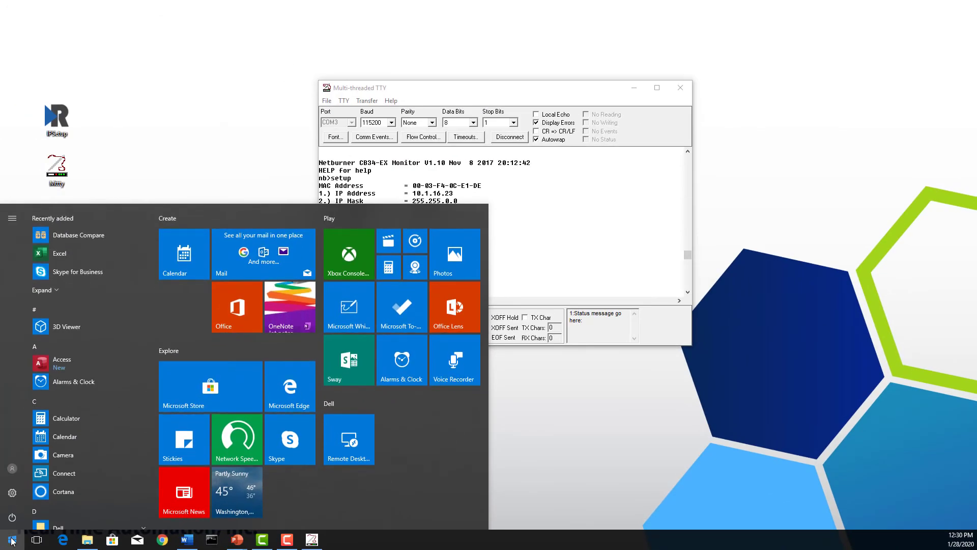
pyautogui.write('network')
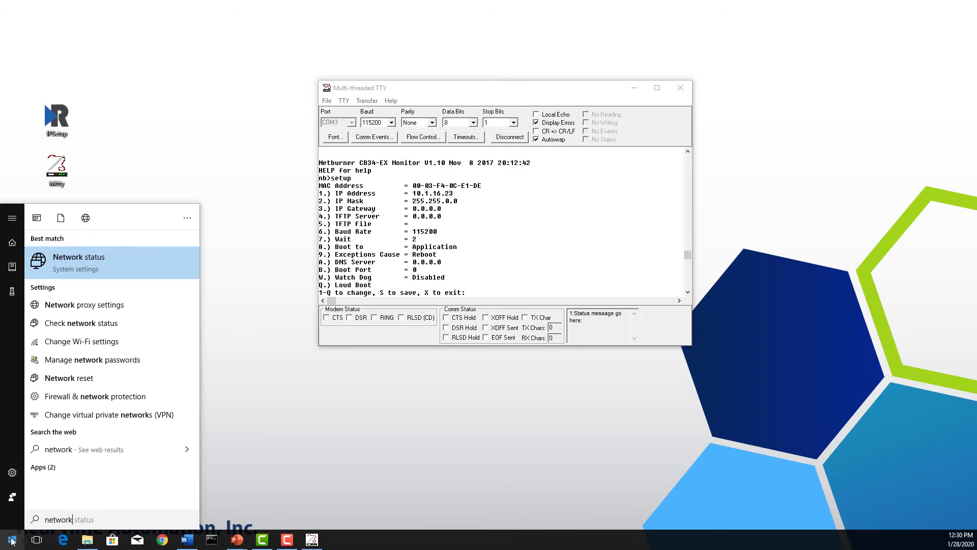
pyautogui.press('Return')
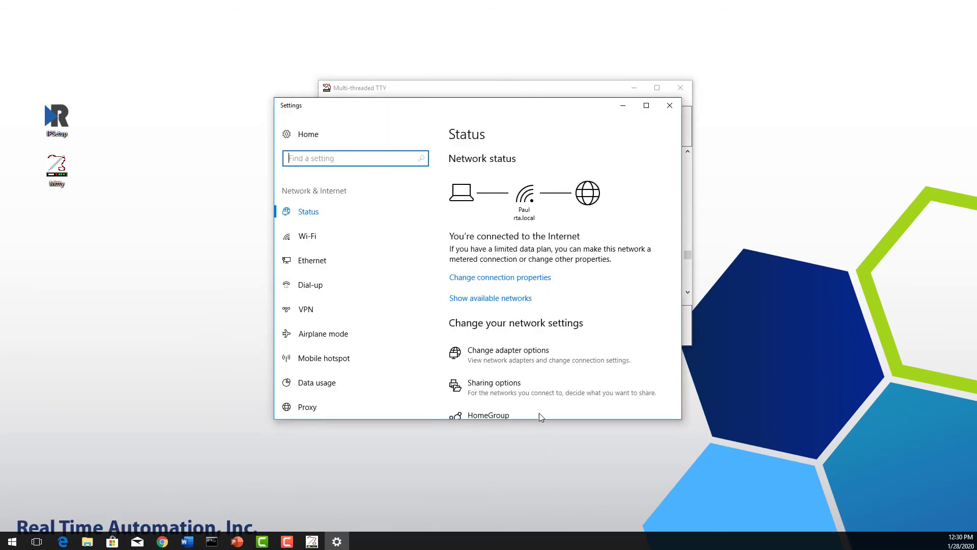
pyautogui.click(524, 360)
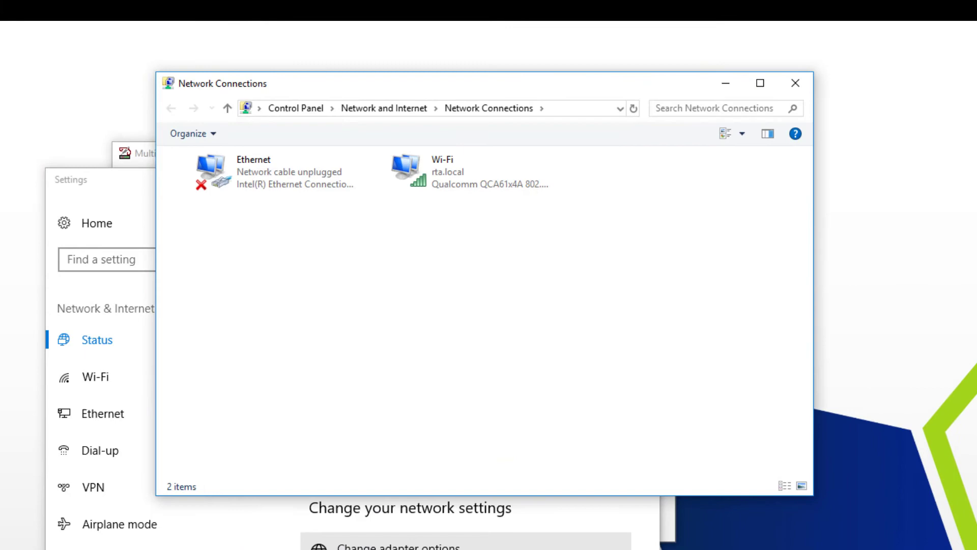
# - Check the Ethernet IPv4 settings (192.168.0.100, mask 255.255.255.0), then close the windows
pyautogui.rightClick(266, 172)
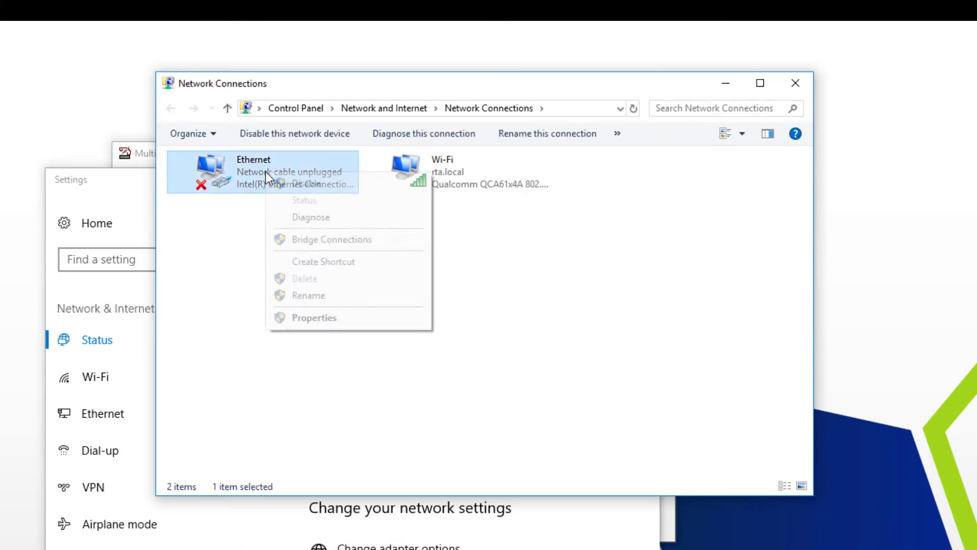
pyautogui.click(321, 317)
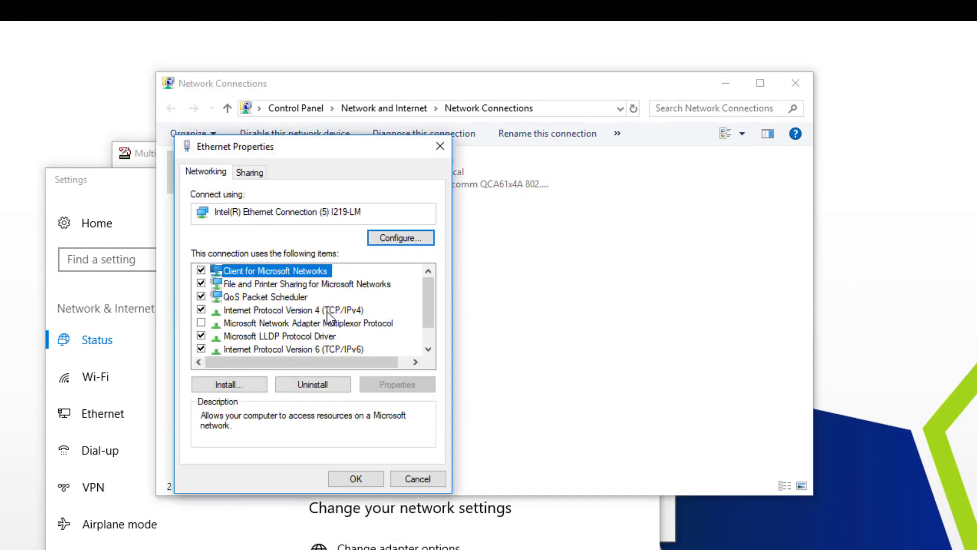
pyautogui.click(327, 312)
pyautogui.click(382, 383)
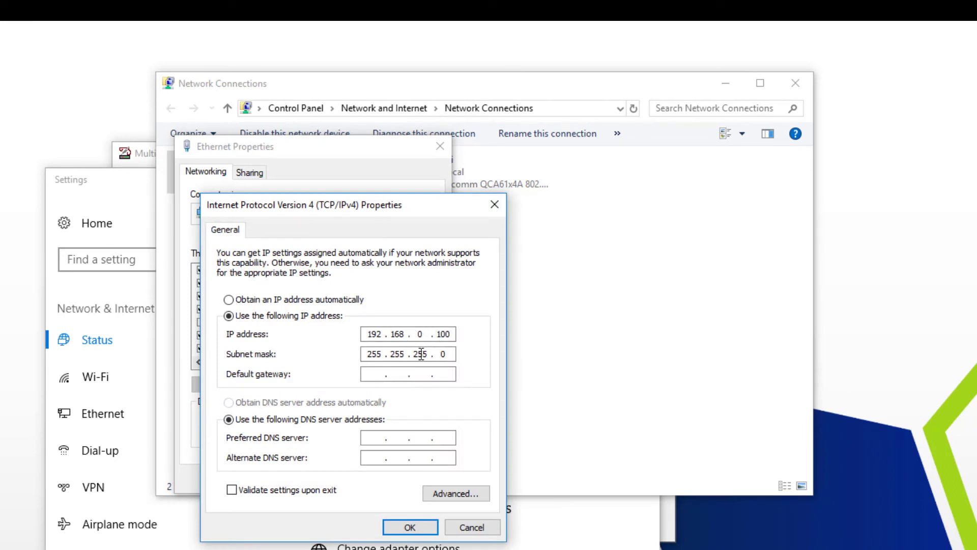
pyautogui.click(422, 527)
pyautogui.click(370, 480)
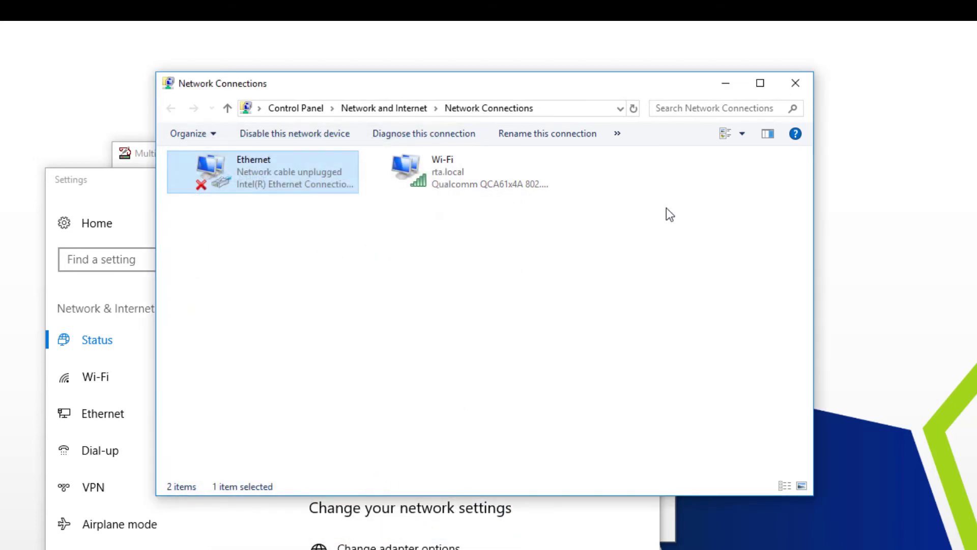
pyautogui.click(797, 84)
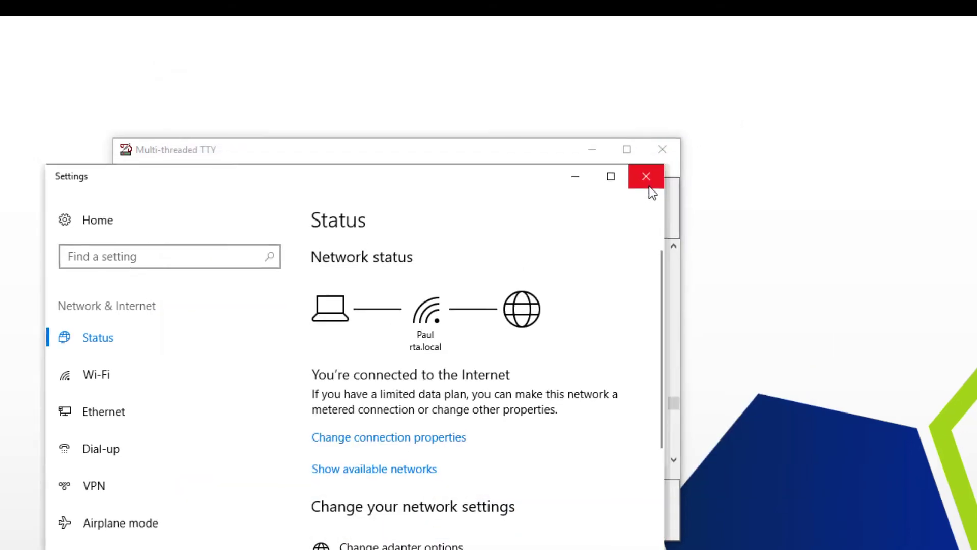
# - Change the gateway's IP address to 192.168.0.23 with setup option 1
pyautogui.click(650, 186)
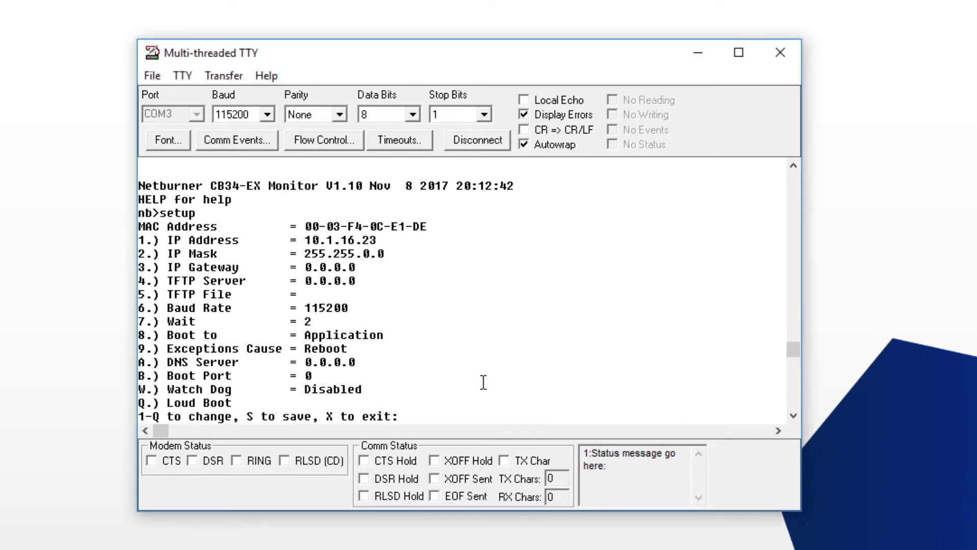
pyautogui.write('1')
pyautogui.press('Return')
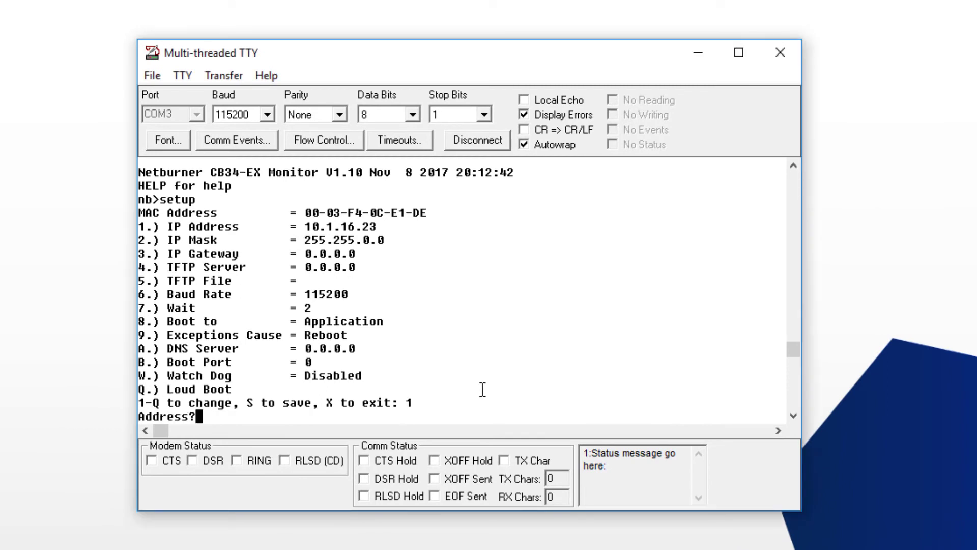
pyautogui.write('192.168.0.23')
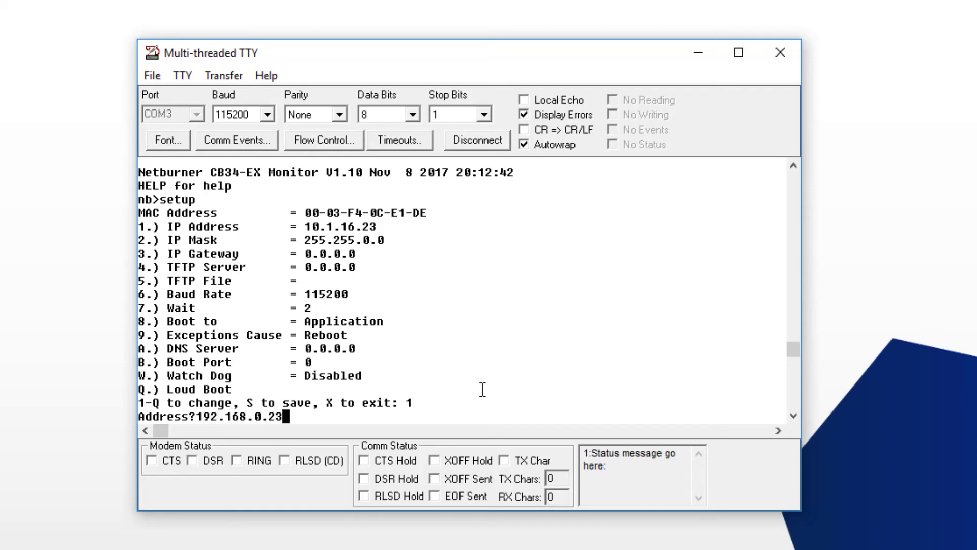
pyautogui.press('Return')
# - Change the IP mask to 255.255.255.0 with option 2 and save with S
pyautogui.write('2')
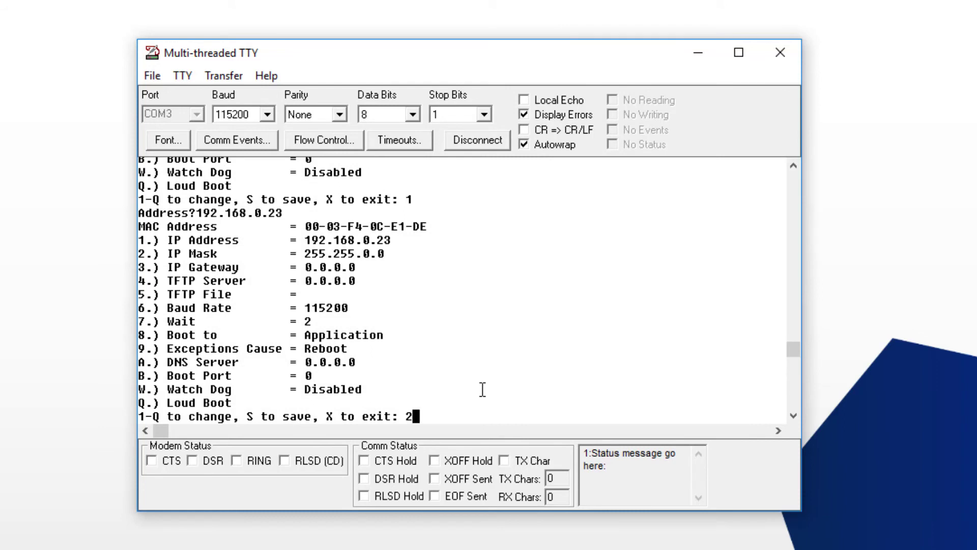
pyautogui.press('Return')
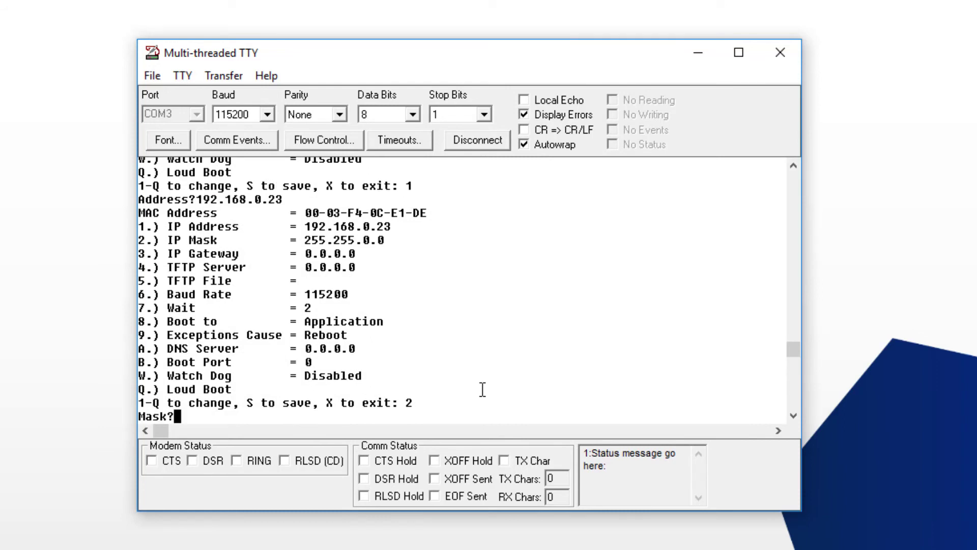
pyautogui.write('255.255.255.0')
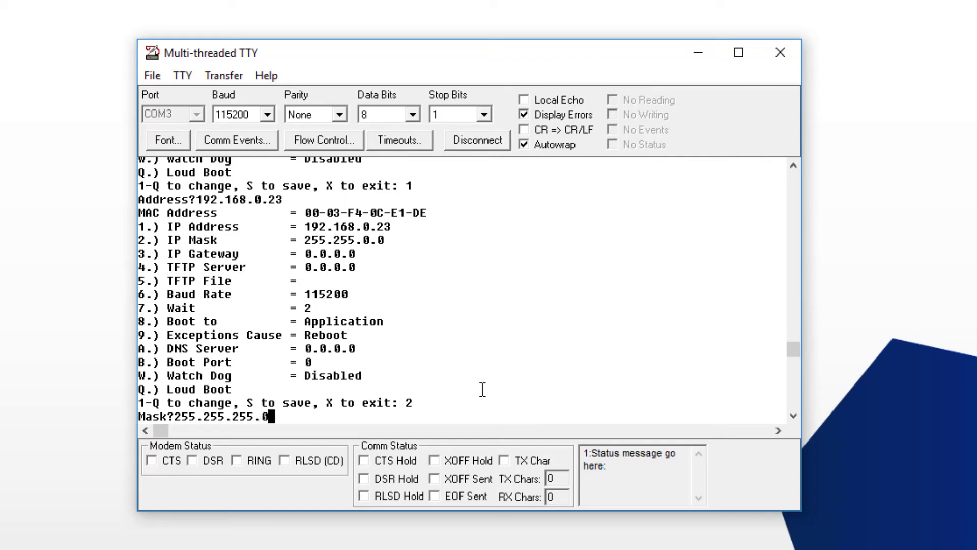
pyautogui.press('Return')
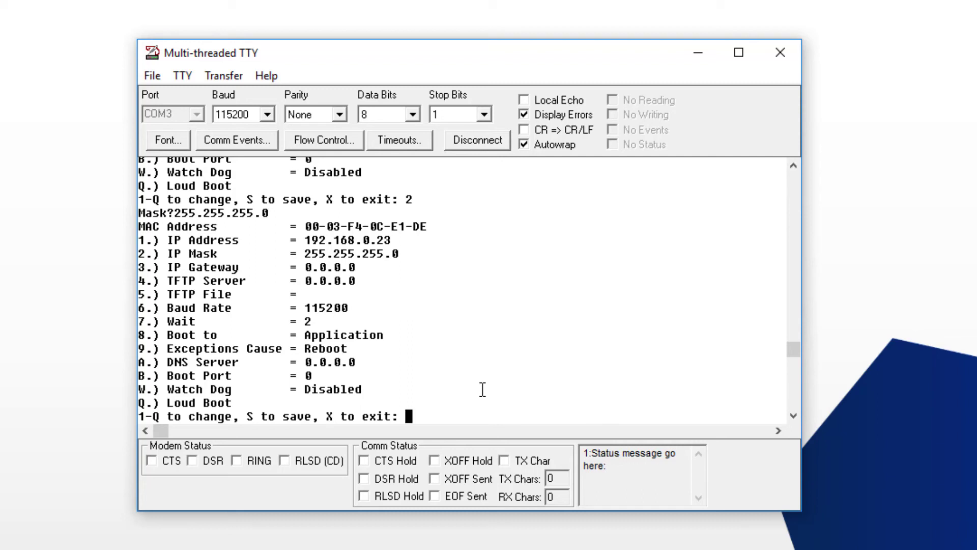
pyautogui.write('sE')
# - Disconnect MTTY from the serial port and browse Chrome to 192.168.0.23
pyautogui.click(479, 146)
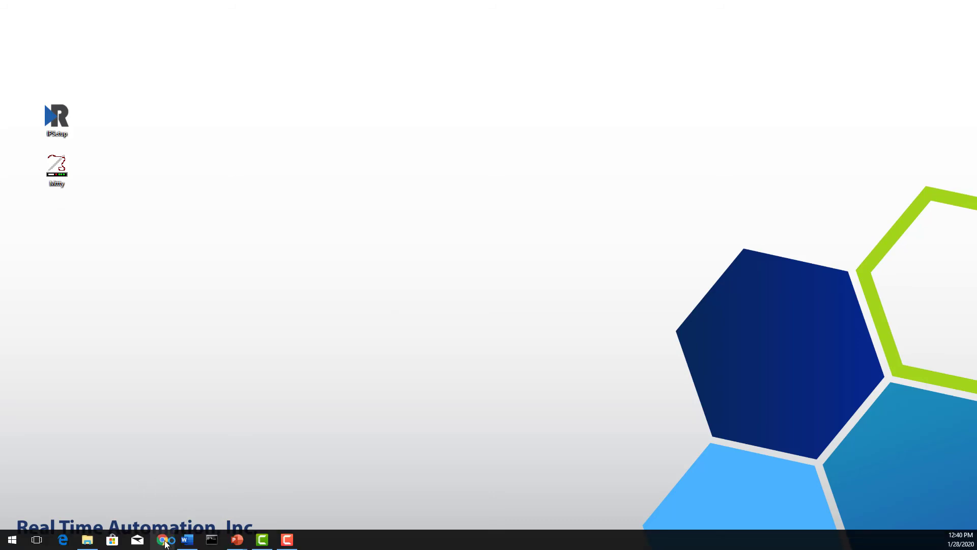
pyautogui.click(163, 540)
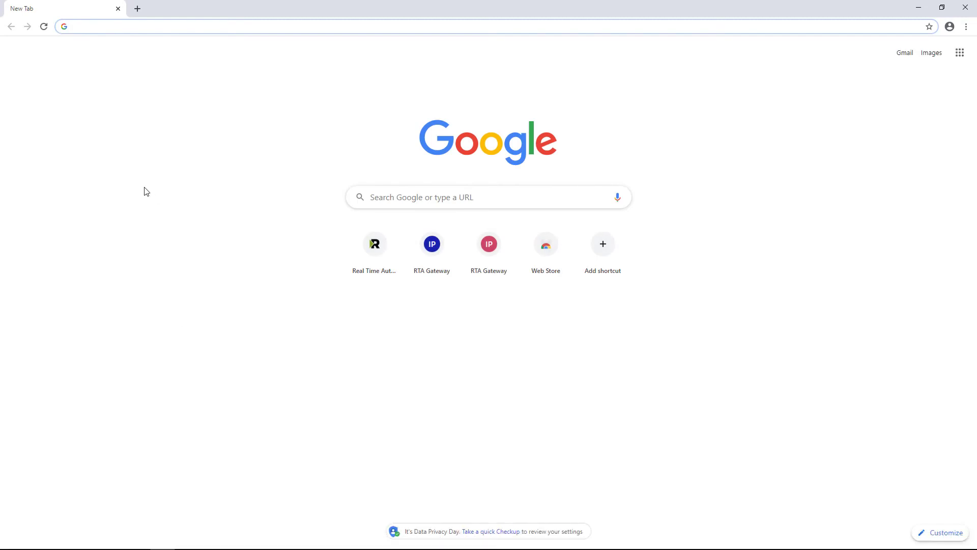
pyautogui.write('192.168.0.23')
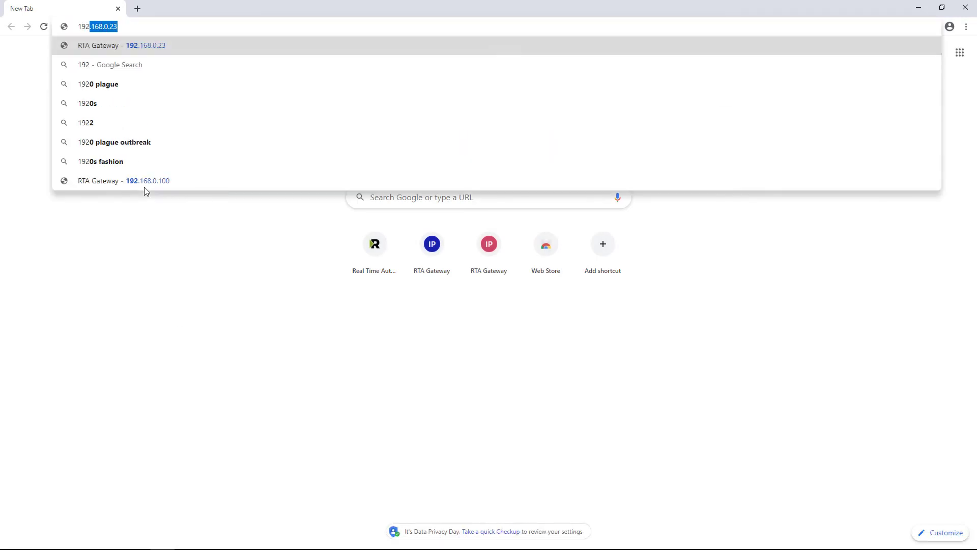
pyautogui.press('Return')
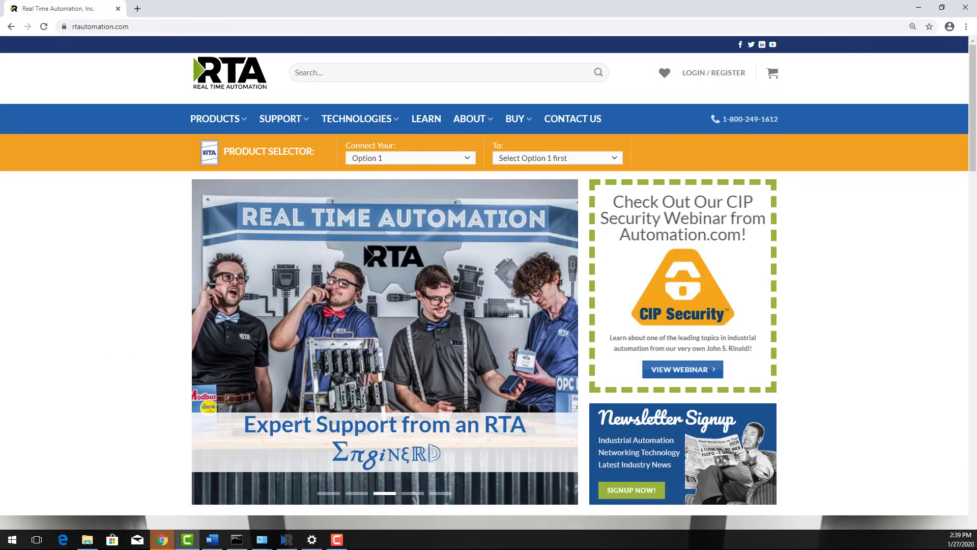
# - Open SUPPORT, then choose ABOUT > Newsletter in the top navigation
pyautogui.click(287, 123)
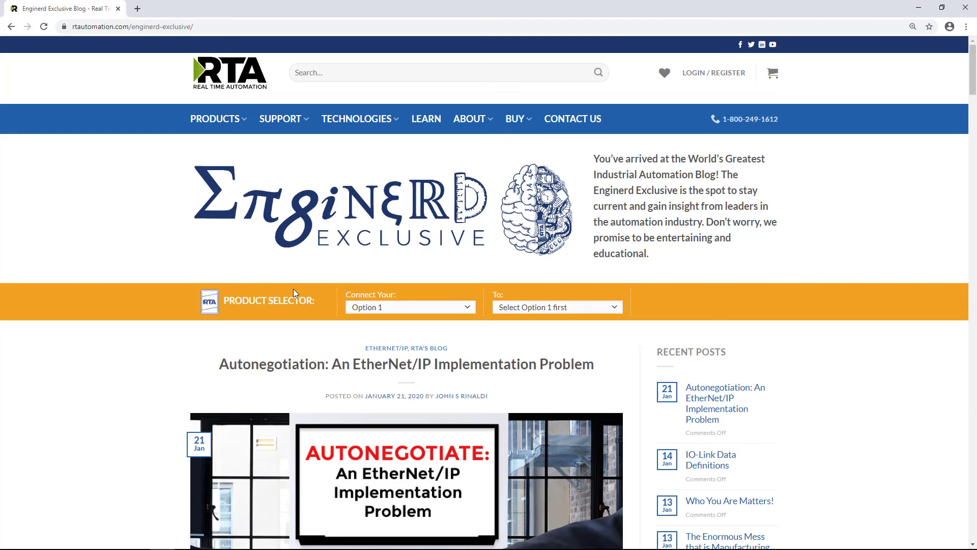
pyautogui.moveTo(489, 125)
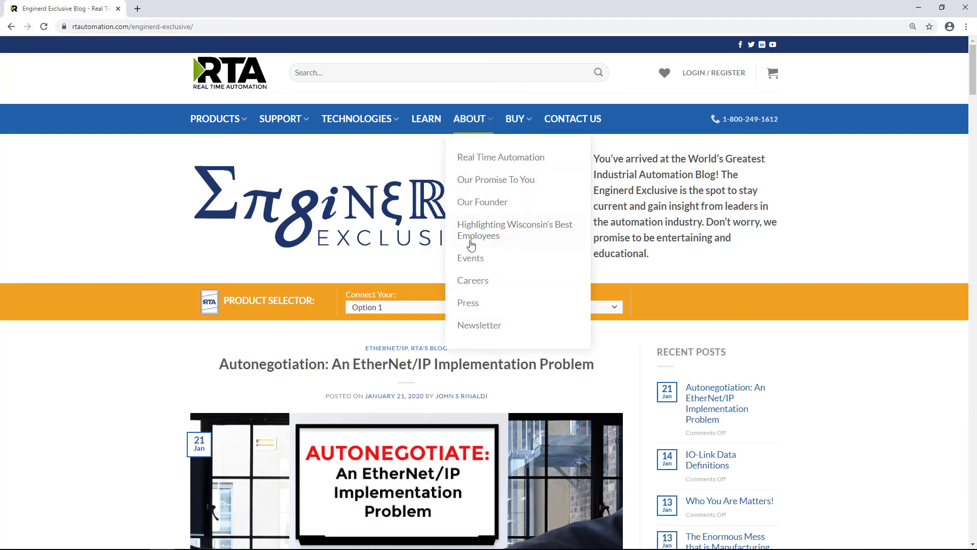
pyautogui.click(472, 325)
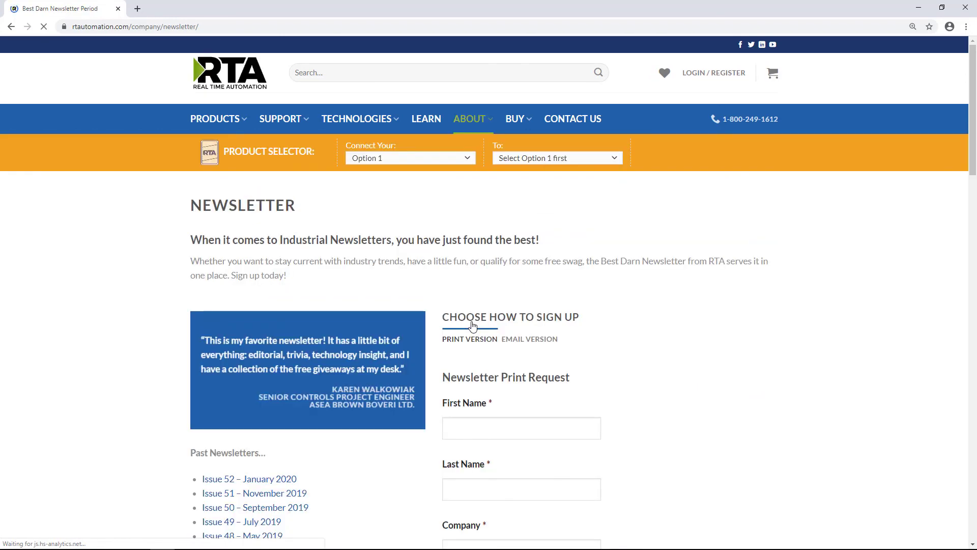